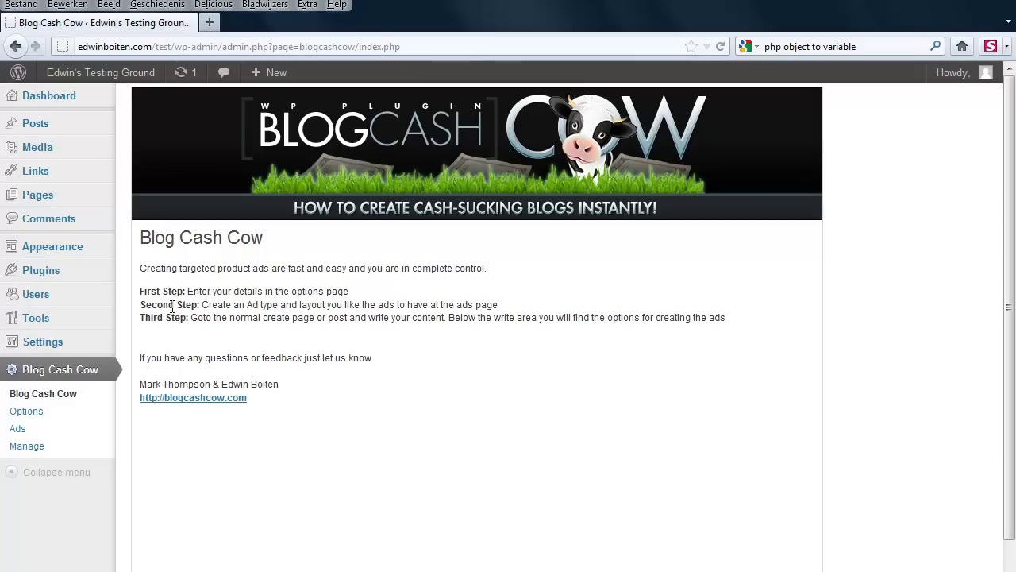
# Open the posts list, and in a new tab search EzineArticles for "womens boots".
pyautogui.click(39, 123)
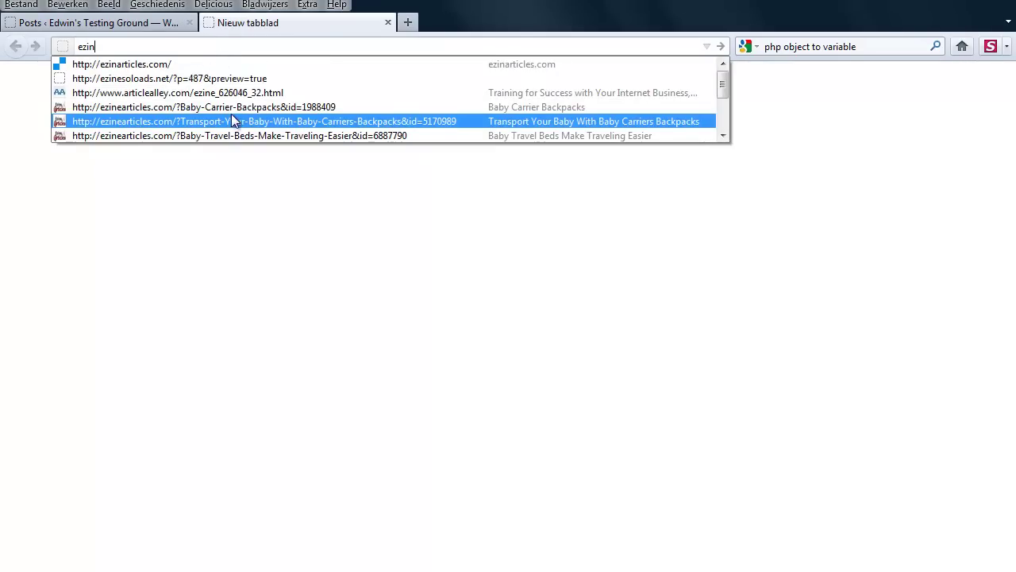
pyautogui.click(228, 108)
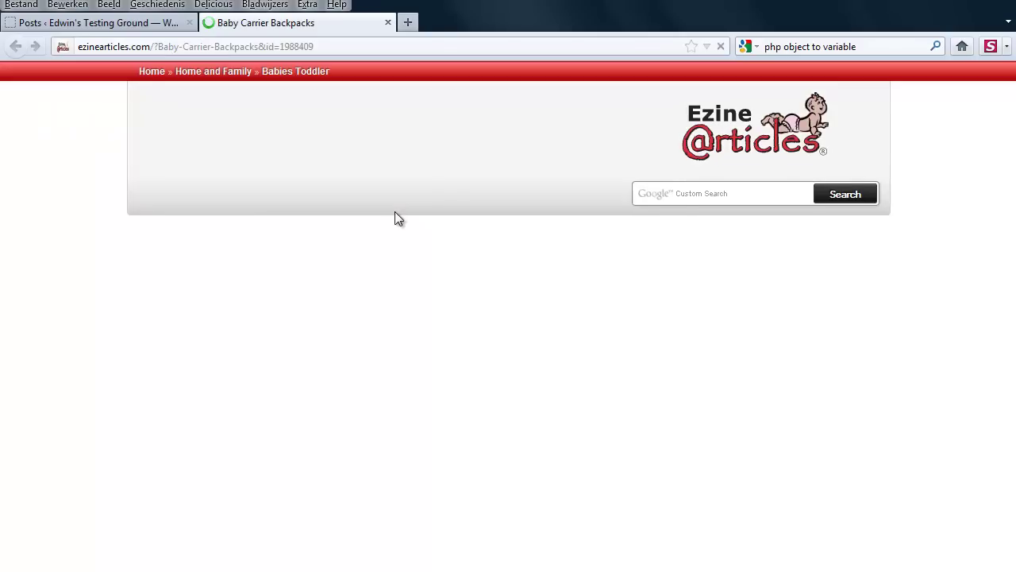
pyautogui.click(689, 195)
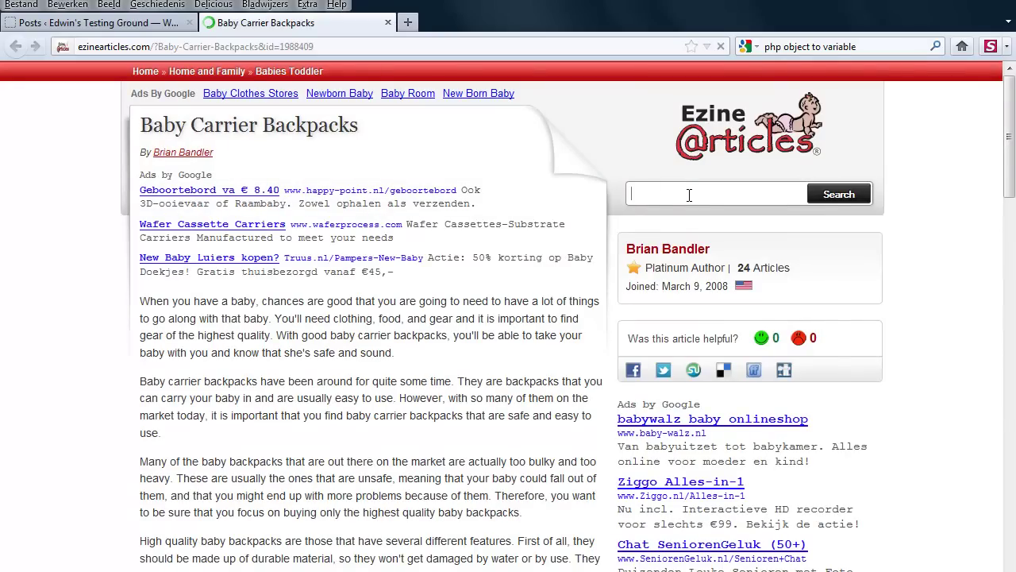
pyautogui.write('womens boots')
pyautogui.press('BackSpace')
pyautogui.press('BackSpace')
pyautogui.press('BackSpace')
pyautogui.write('oots')
pyautogui.press('Return')
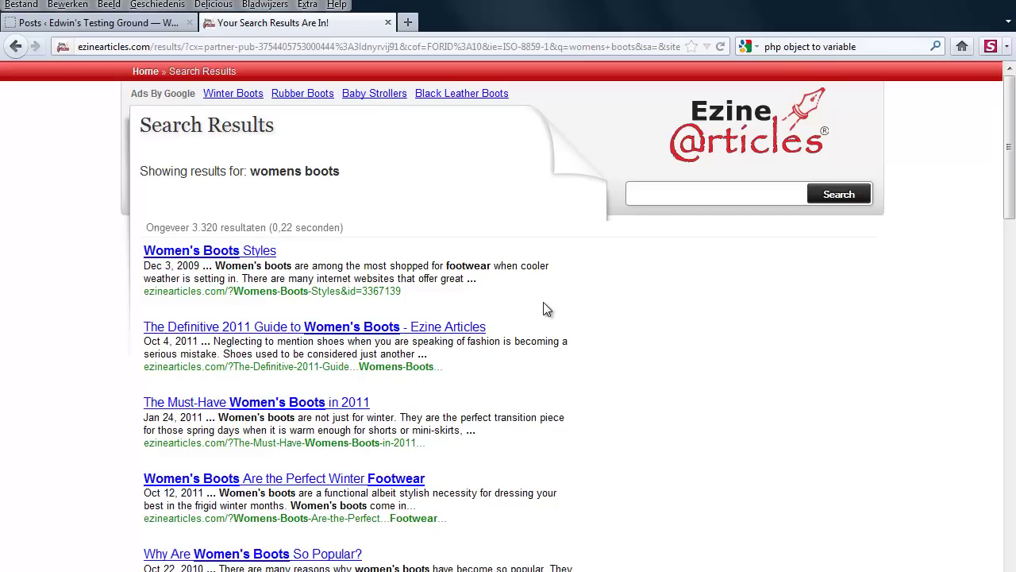
# Open the "Women's Boots Styles" article and copy its full text, including the article source line.
pyautogui.click(246, 253)
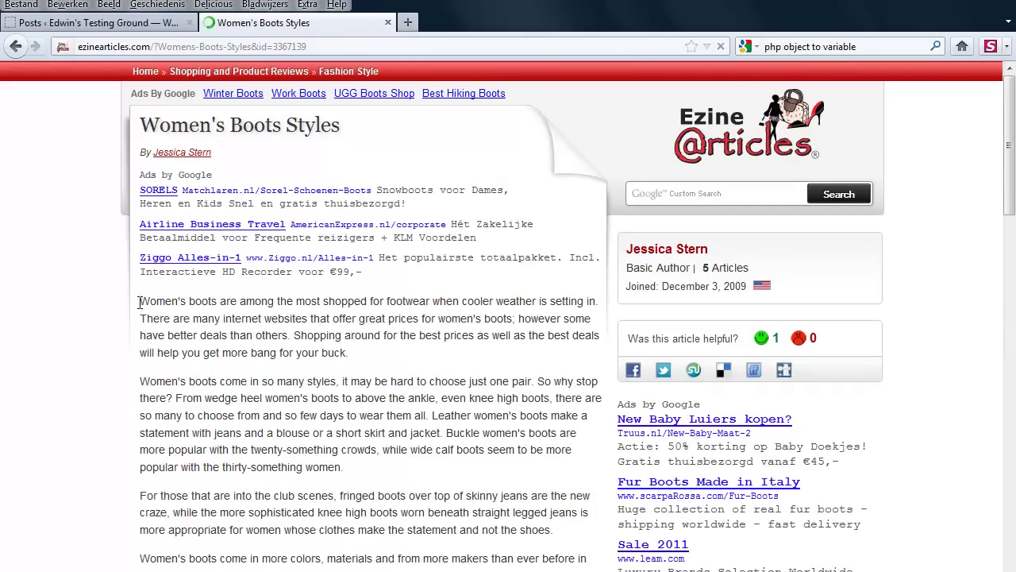
pyautogui.moveTo(141, 301); pyautogui.dragTo(205, 433)
pyautogui.scroll(-12, 222, 429)
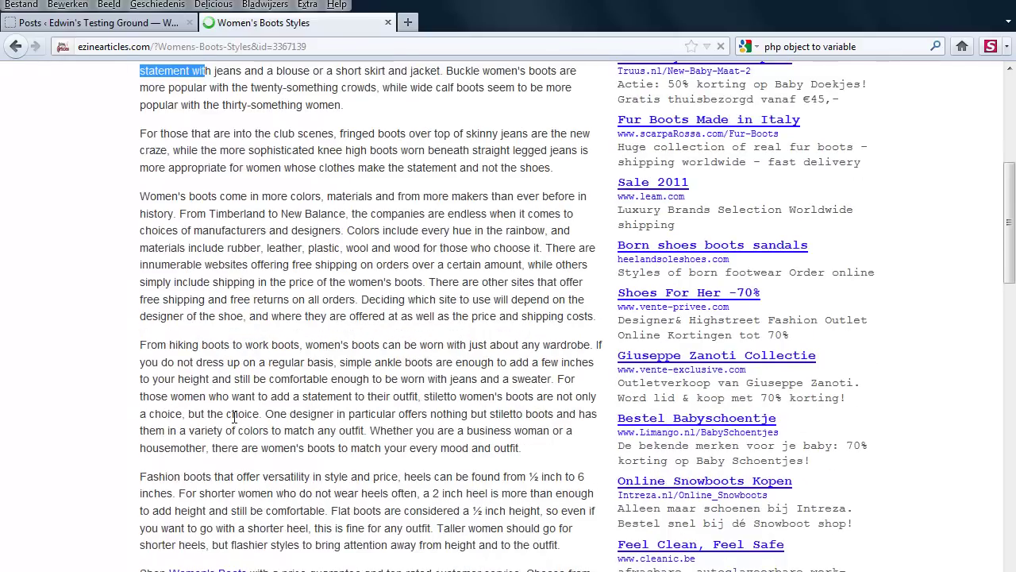
pyautogui.scroll(-2, 234, 417)
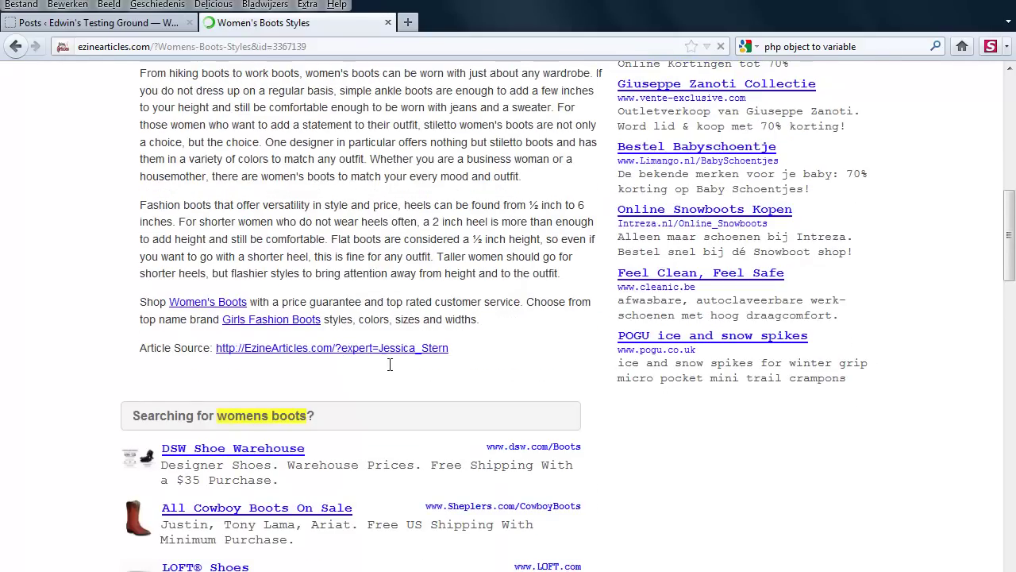
pyautogui.keyDown('shift'); pyautogui.click(463, 348); pyautogui.keyUp('shift')
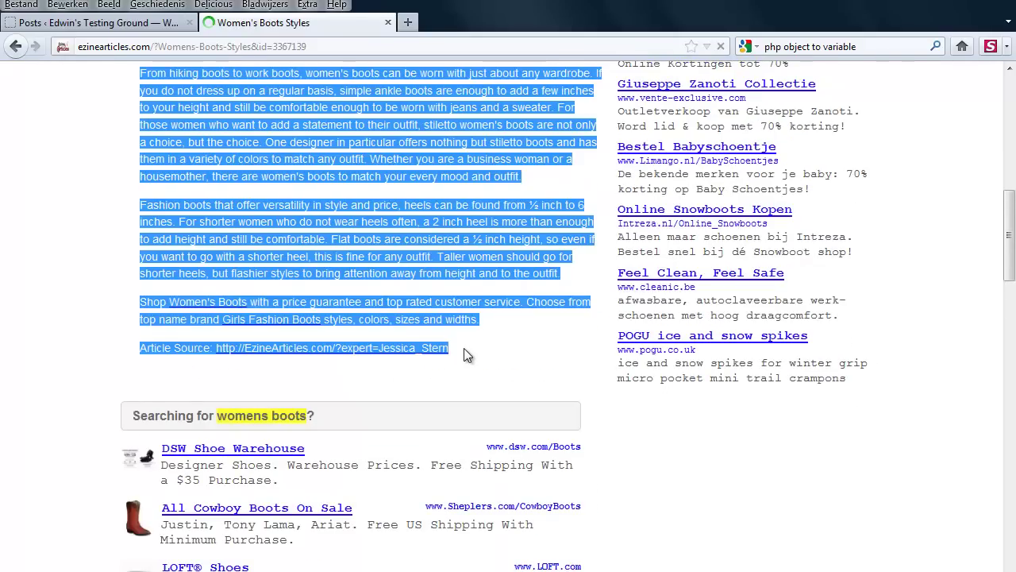
# Create a new WordPress post titled "Women Boots" with the copied article as its content.
pyautogui.click(156, 23)
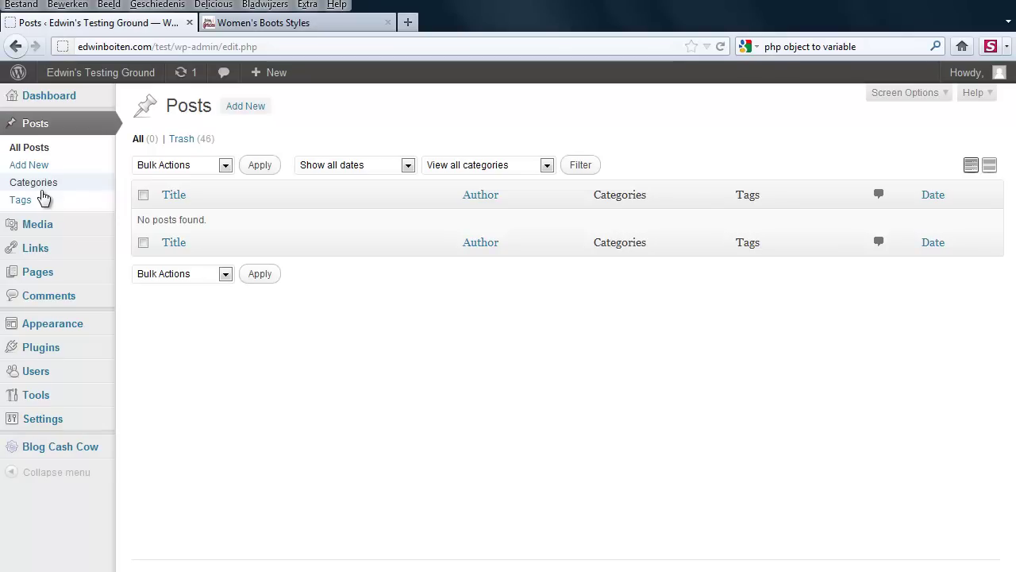
pyautogui.click(240, 106)
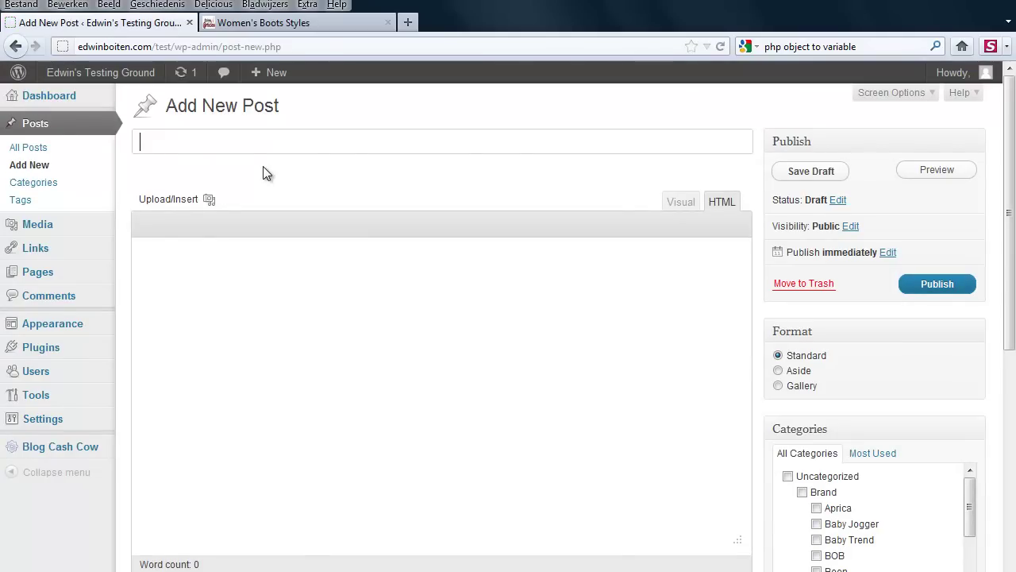
pyautogui.click(203, 308)
pyautogui.hotkey('ctrl', 'v')
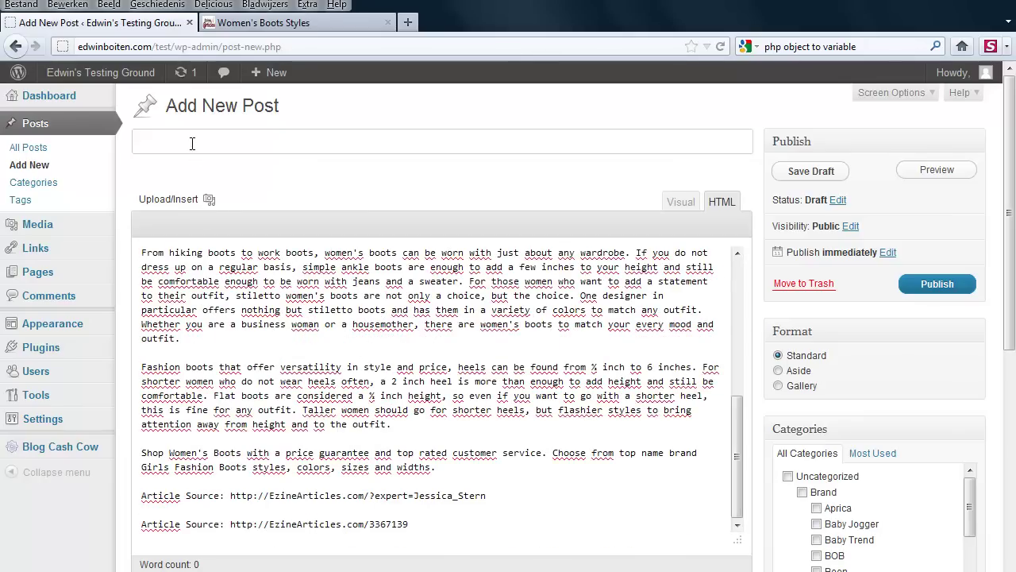
pyautogui.write('Women Boots')
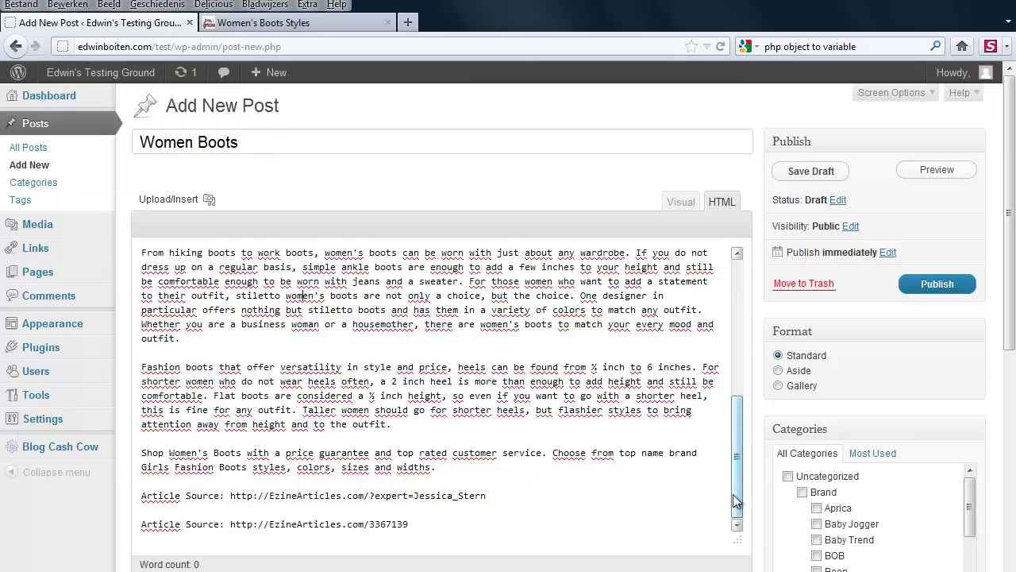
# Check the pasted article from beginning to end and publish the post.
pyautogui.scroll(1, 710, 343)
pyautogui.scroll(8, 715, 334)
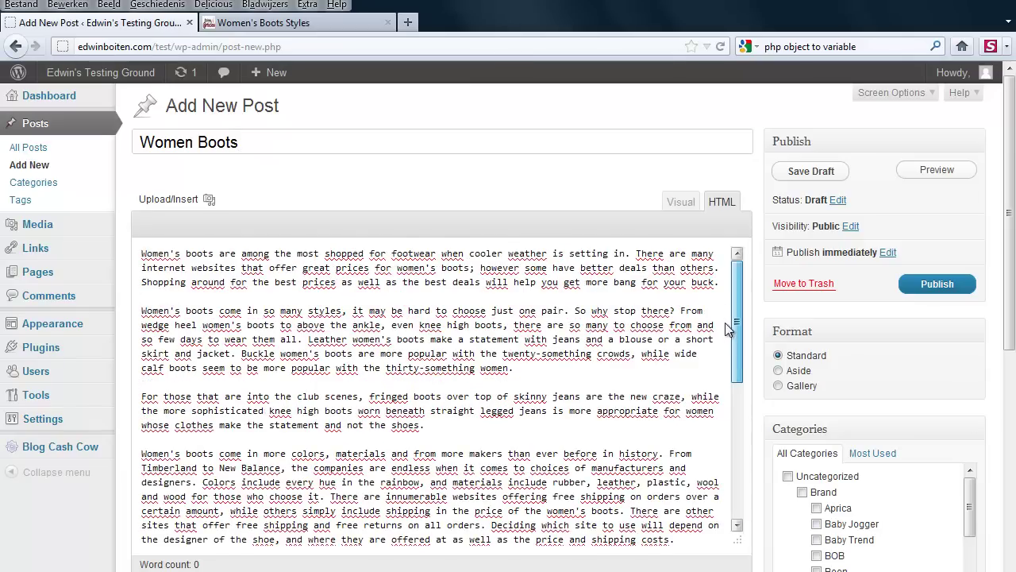
pyautogui.scroll(-8, 736, 406)
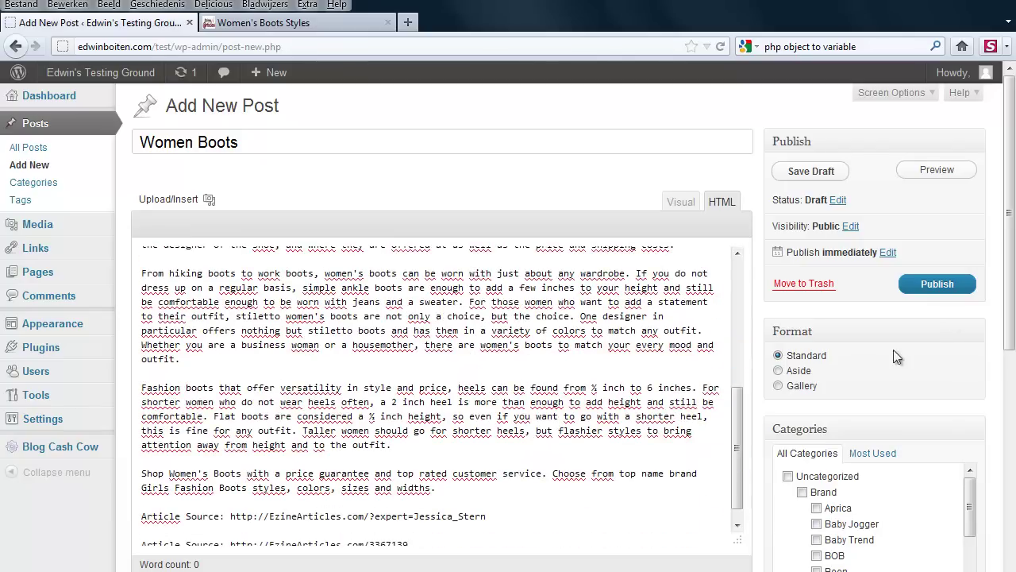
pyautogui.click(939, 287)
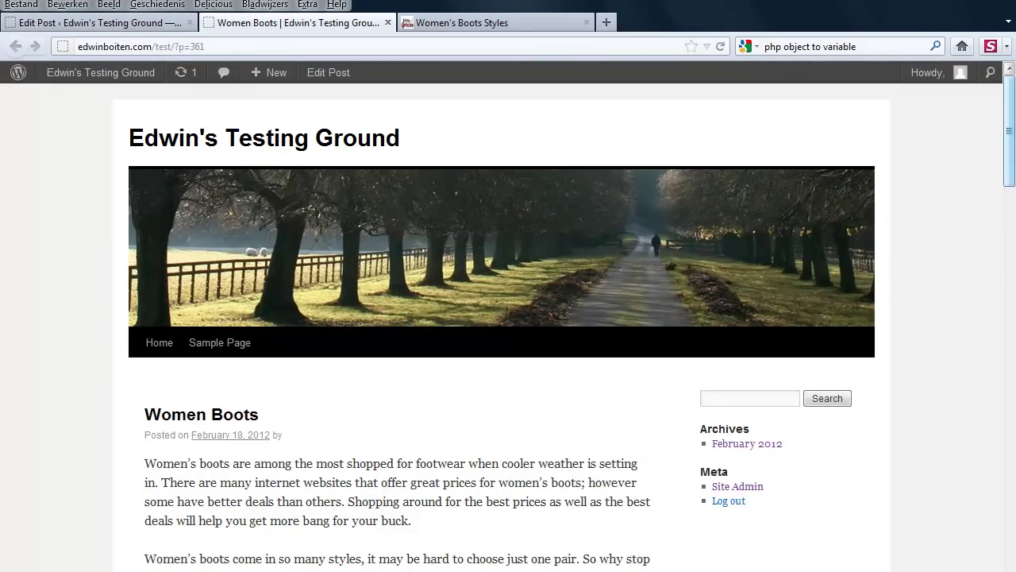
# View the published Women Boots post and examine the product ads below the article.
pyautogui.scroll(-5, 1009, 127)
pyautogui.scroll(-10, 1014, 344)
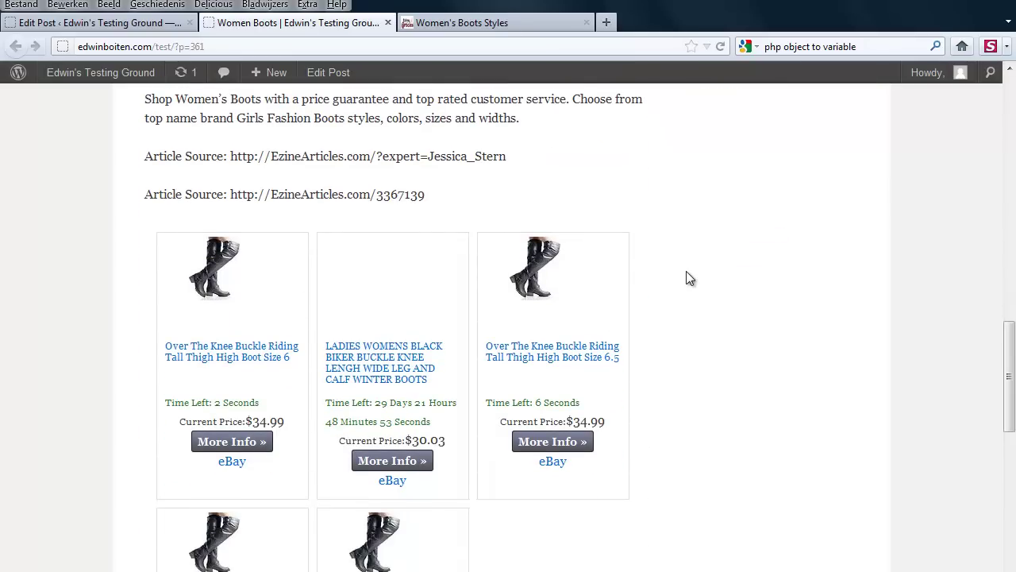
pyautogui.moveTo(1007, 373); pyautogui.dragTo(1000, 184)
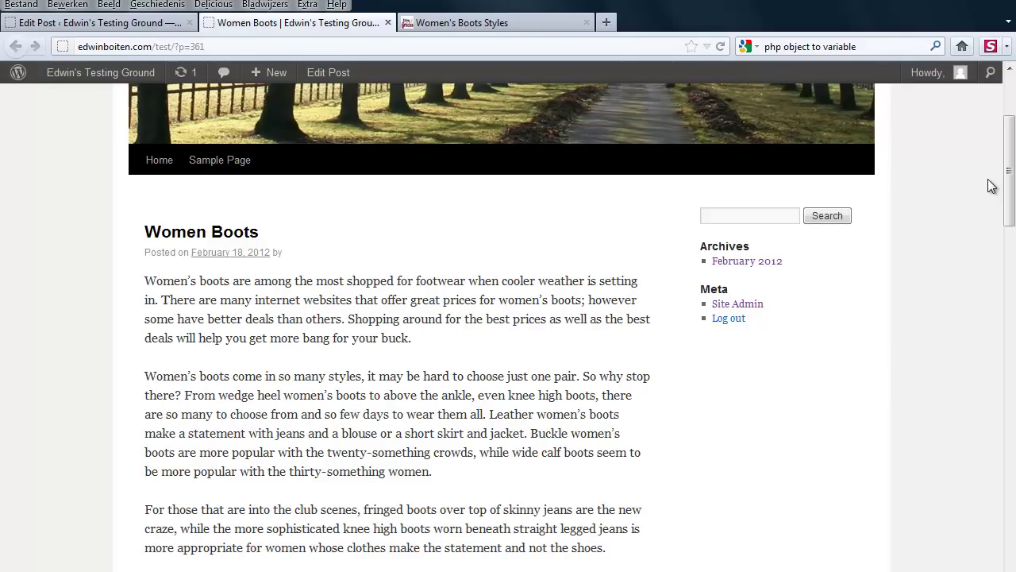
pyautogui.scroll(-20, 362, 381)
pyautogui.scroll(-8, 362, 336)
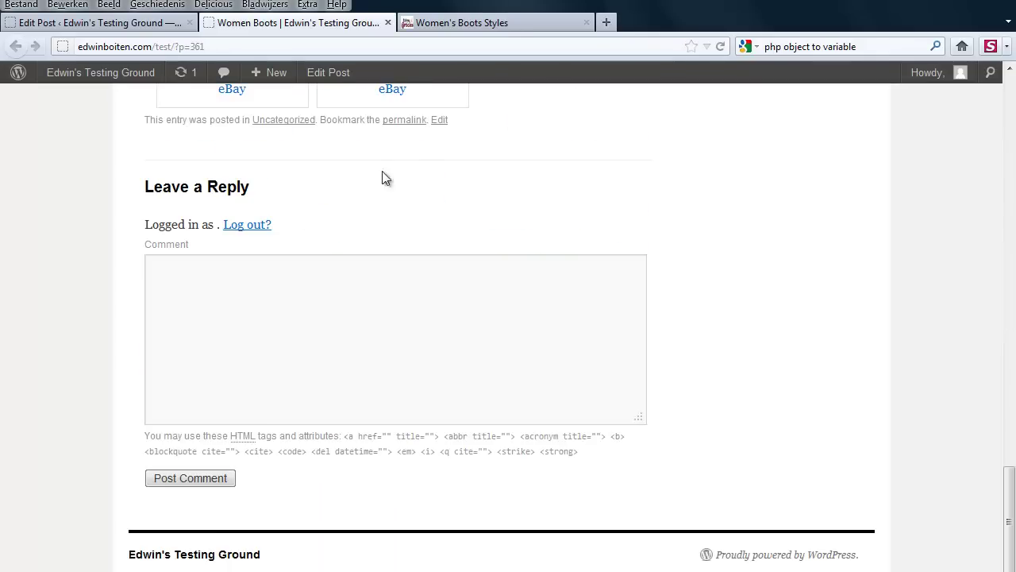
# Edit the published post, replace its Blog Cash Cow keywords with "winter womens boots", and update the post.
pyautogui.click(437, 121)
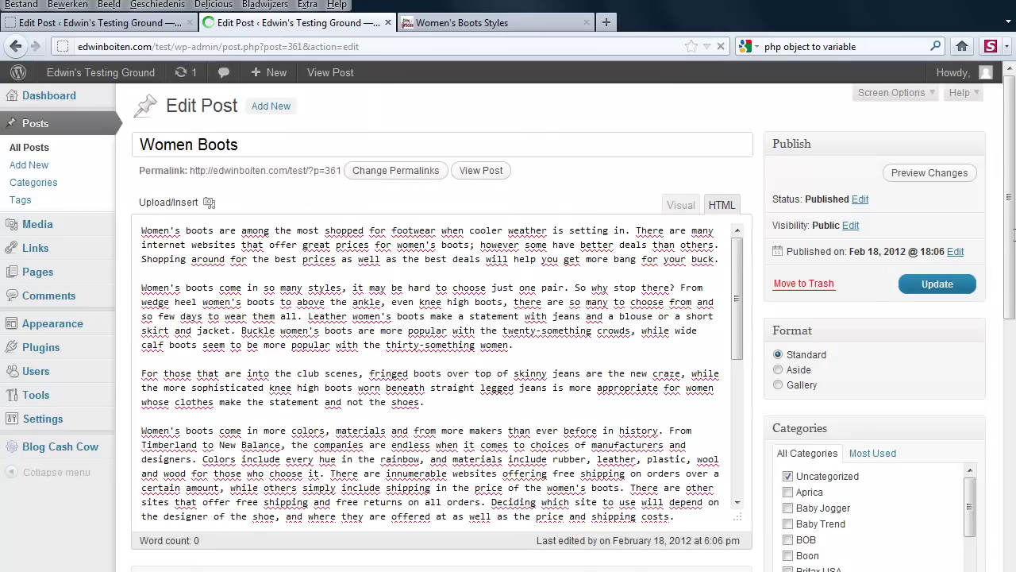
pyautogui.scroll(-3, 437, 373)
pyautogui.scroll(-4, 1011, 215)
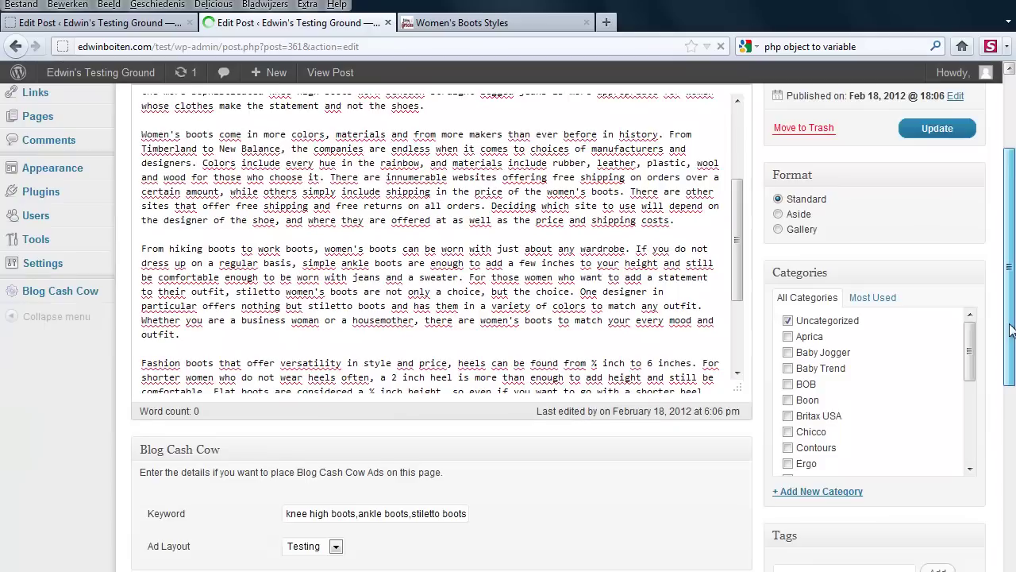
pyautogui.scroll(-2, 1011, 332)
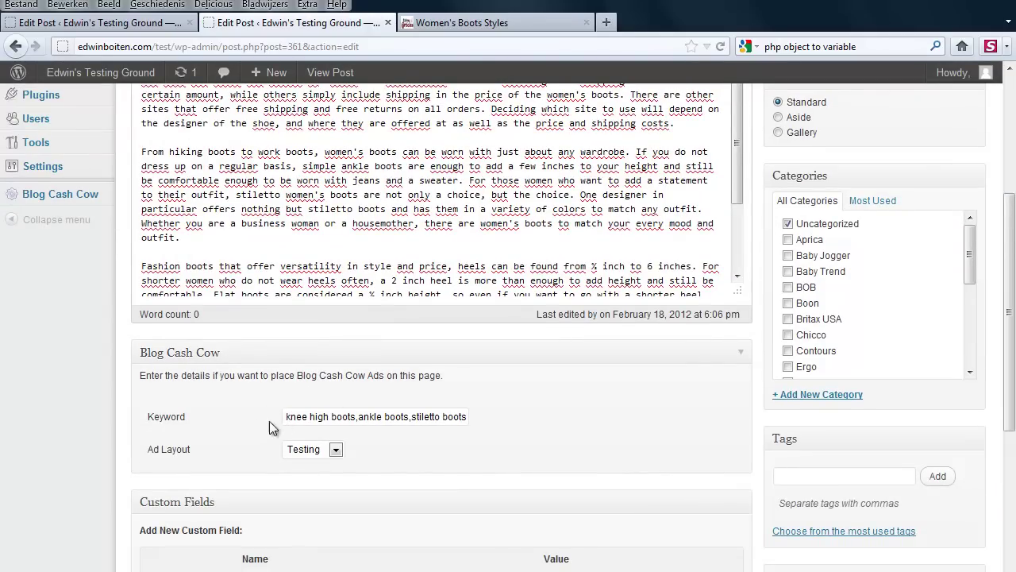
pyautogui.moveTo(290, 419); pyautogui.dragTo(513, 416)
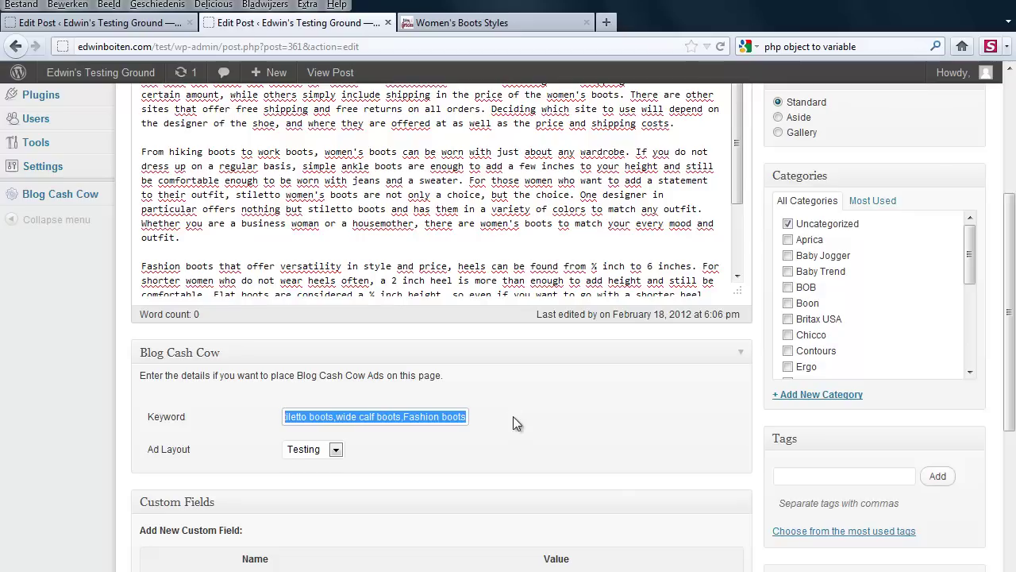
pyautogui.write('winter')
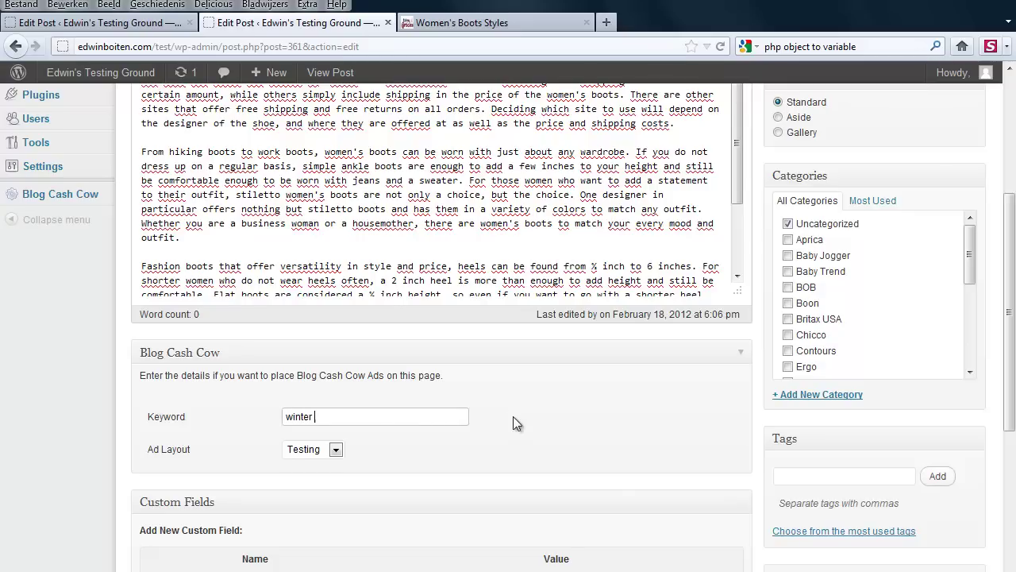
pyautogui.write(' womens boots')
pyautogui.moveTo(1007, 308); pyautogui.dragTo(1007, 270)
pyautogui.click(951, 117)
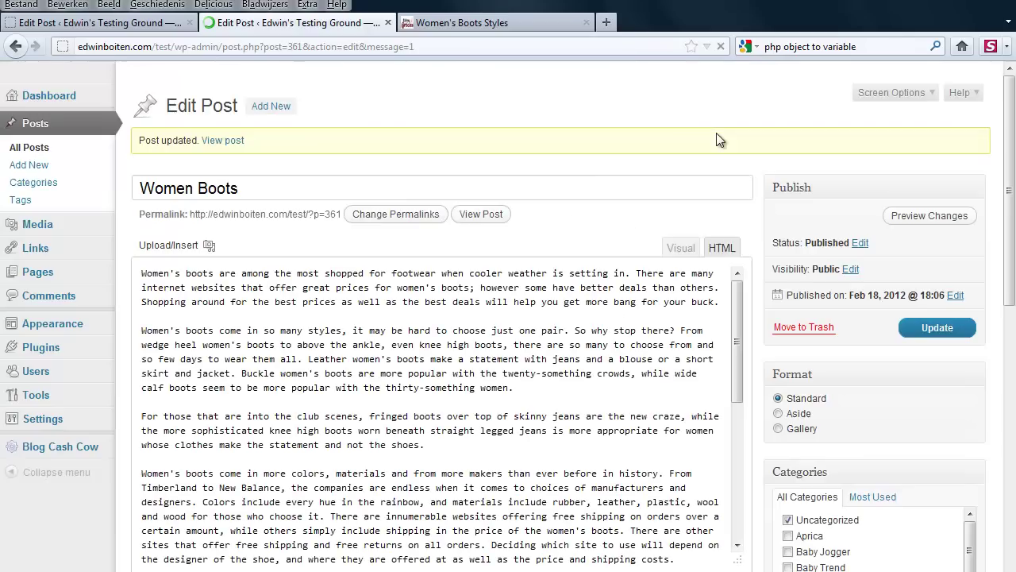
# View the updated post and examine the Amazon and eBay product ads below the article.
pyautogui.click(494, 216)
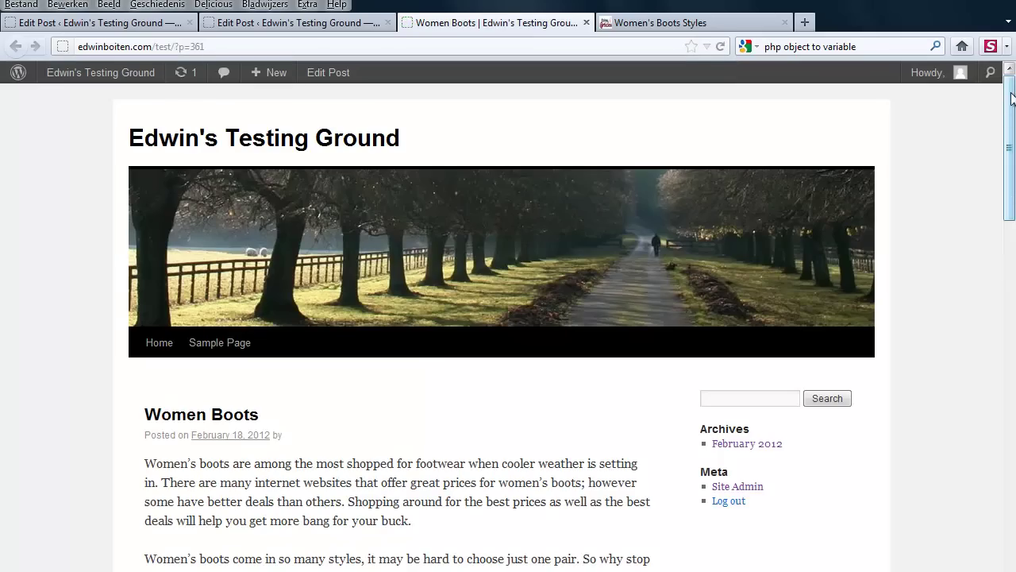
pyautogui.moveTo(1012, 97); pyautogui.dragTo(1010, 326)
pyautogui.scroll(-4, 220, 237)
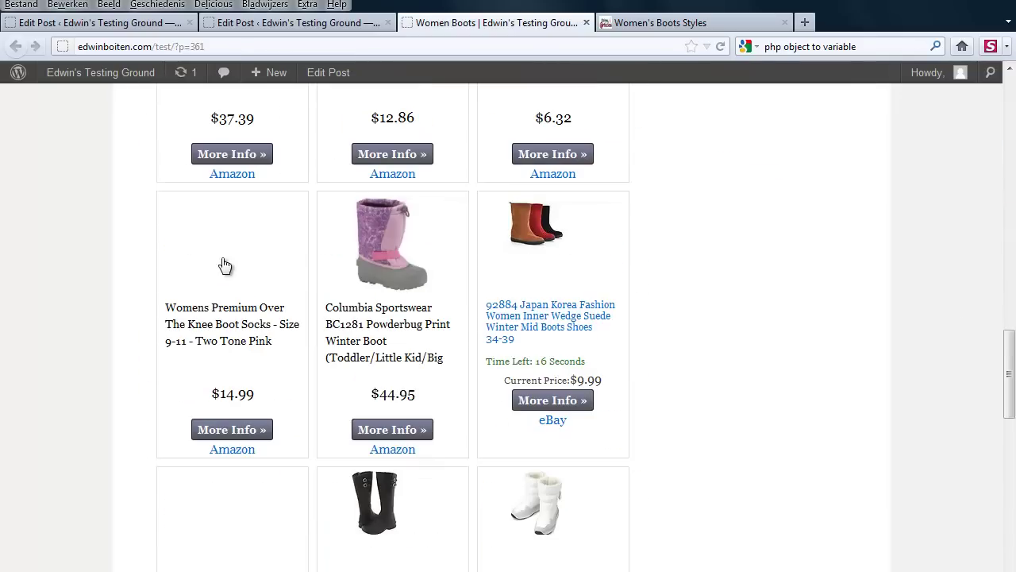
pyautogui.scroll(-8, 397, 348)
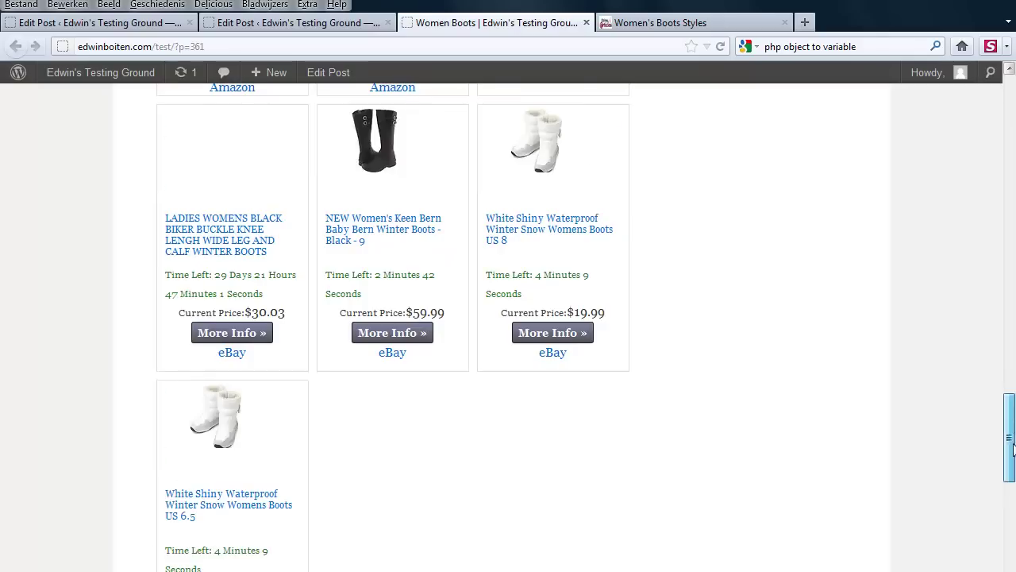
pyautogui.scroll(-4, 1007, 301)
pyautogui.scroll(20, 1007, 302)
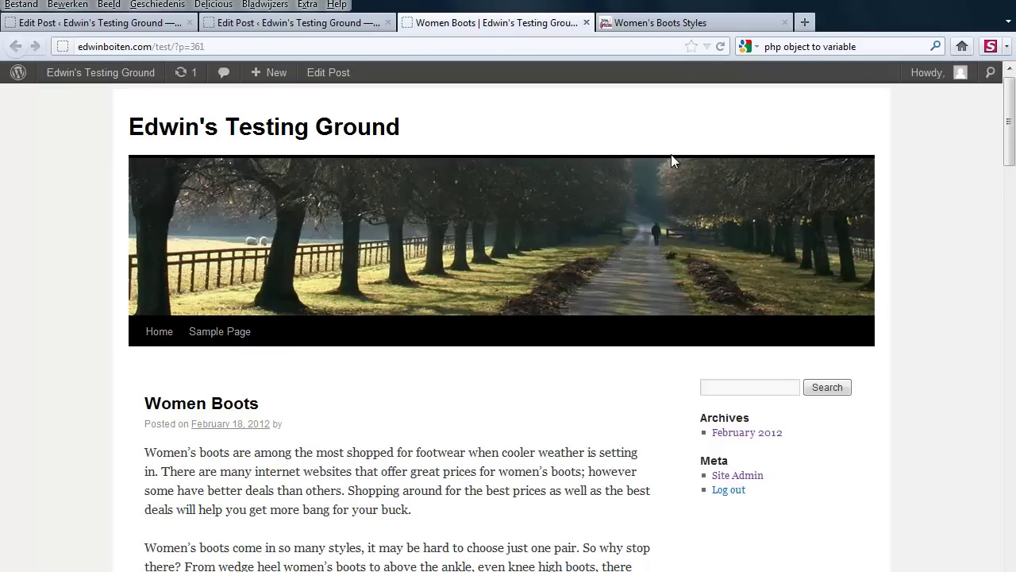
pyautogui.moveTo(1010, 119); pyautogui.dragTo(1012, 344)
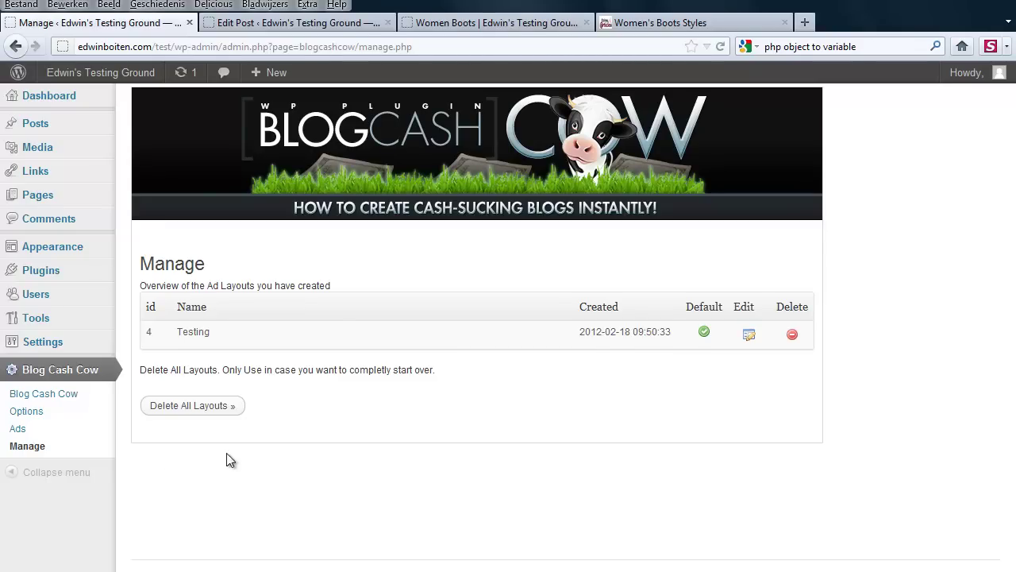
# Check the available ad layouts in the post's Blog Cash Cow settings and return to the plugin's Manage page.
pyautogui.click(282, 28)
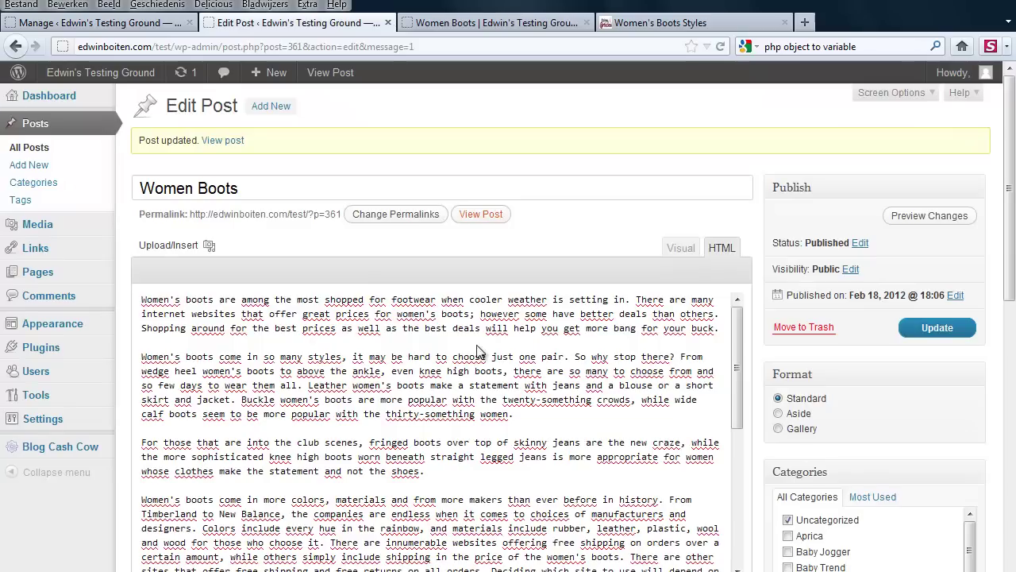
pyautogui.moveTo(1014, 216); pyautogui.dragTo(1014, 423)
pyautogui.click(335, 286)
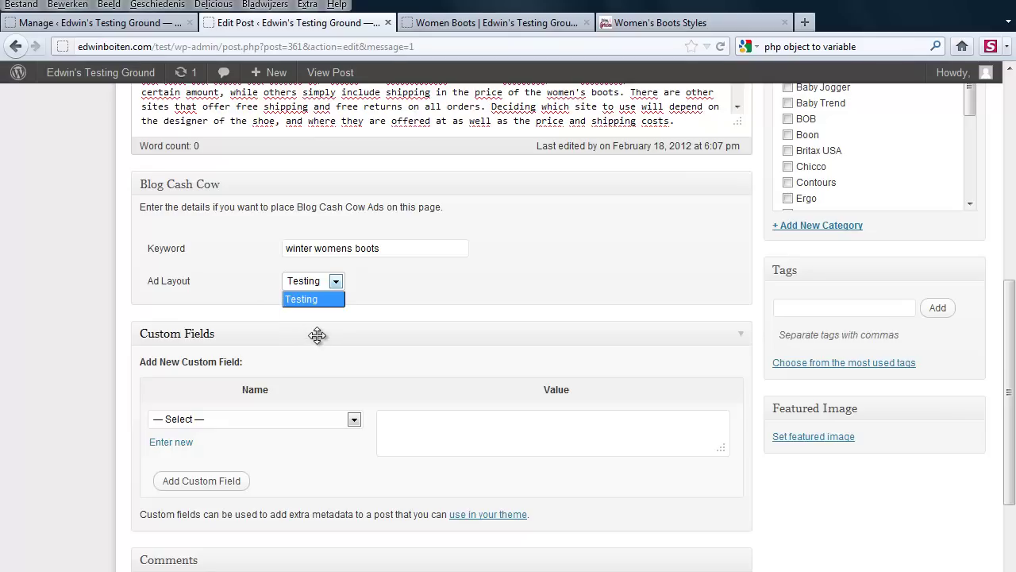
pyautogui.click(334, 287)
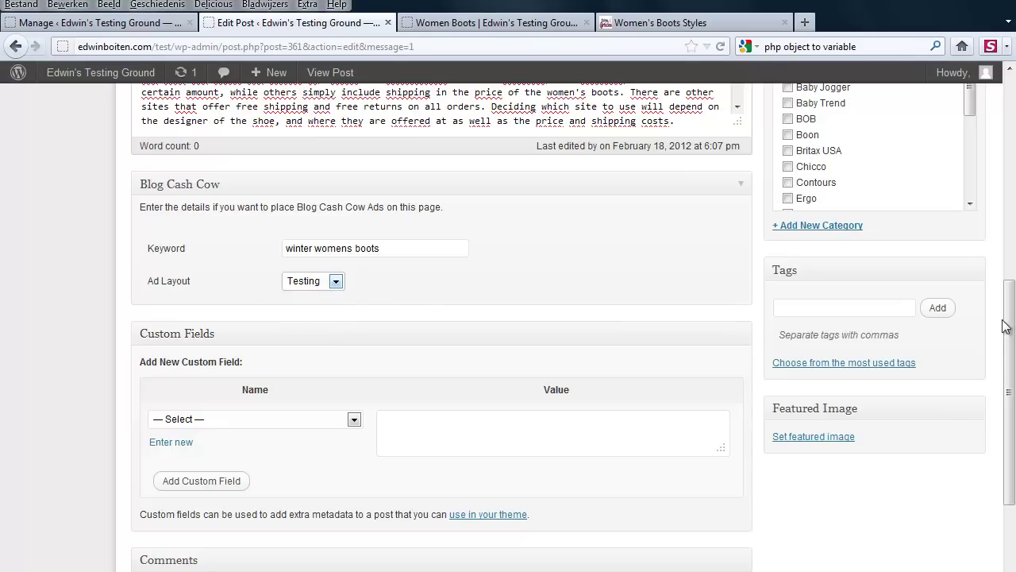
pyautogui.scroll(5, 1010, 389)
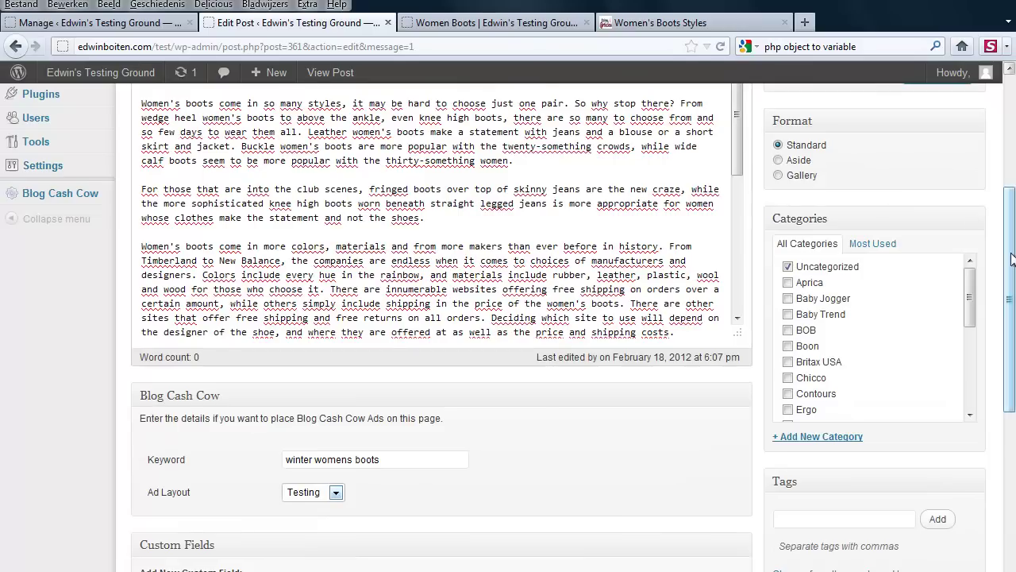
pyautogui.scroll(3, 1013, 330)
pyautogui.scroll(-4, 1013, 329)
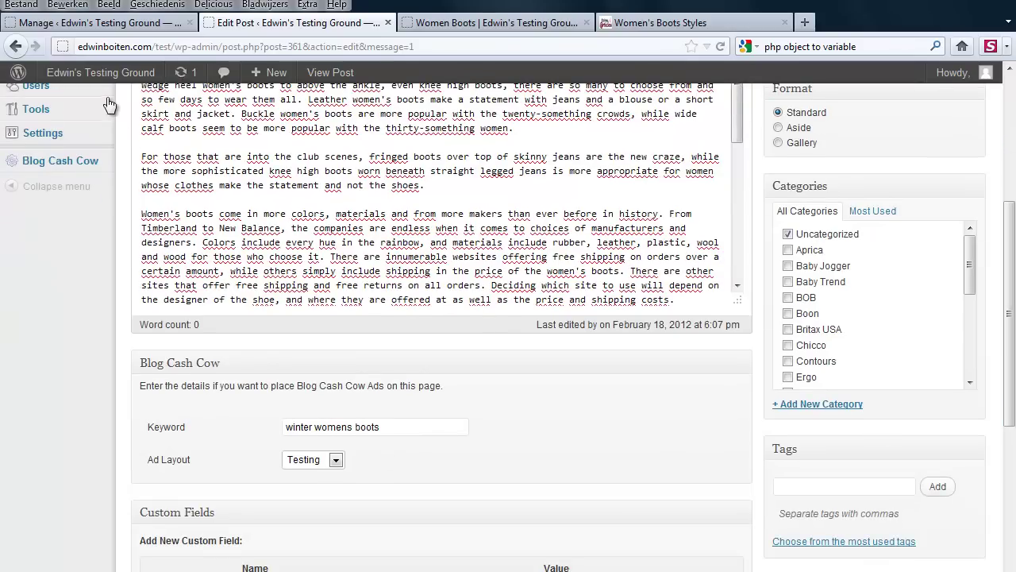
pyautogui.click(120, 24)
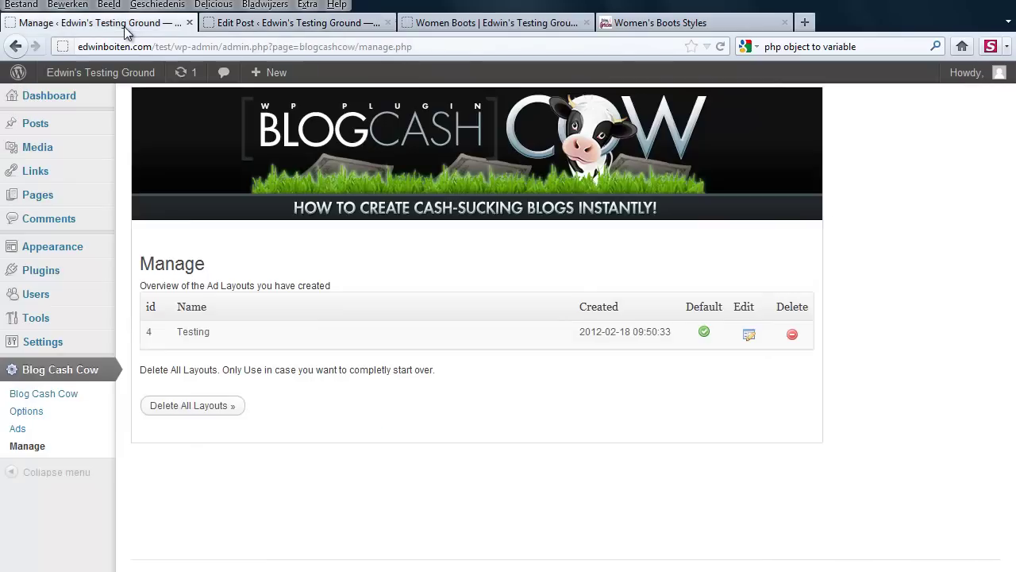
# Edit the Testing ad layout, change its layout type to Rows Type, and save the ad layout.
pyautogui.click(748, 335)
pyautogui.scroll(-5, 1013, 250)
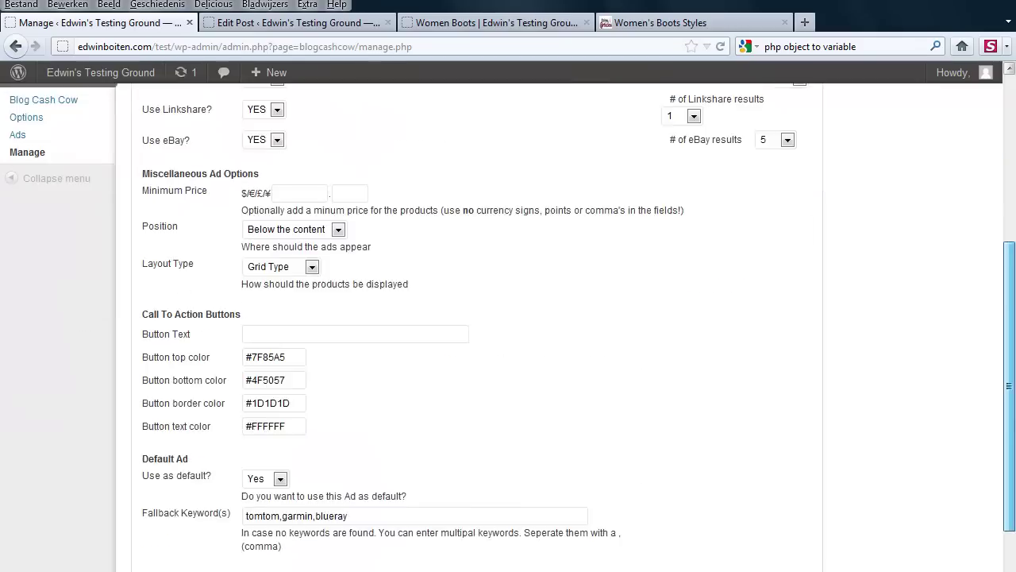
pyautogui.click(319, 211)
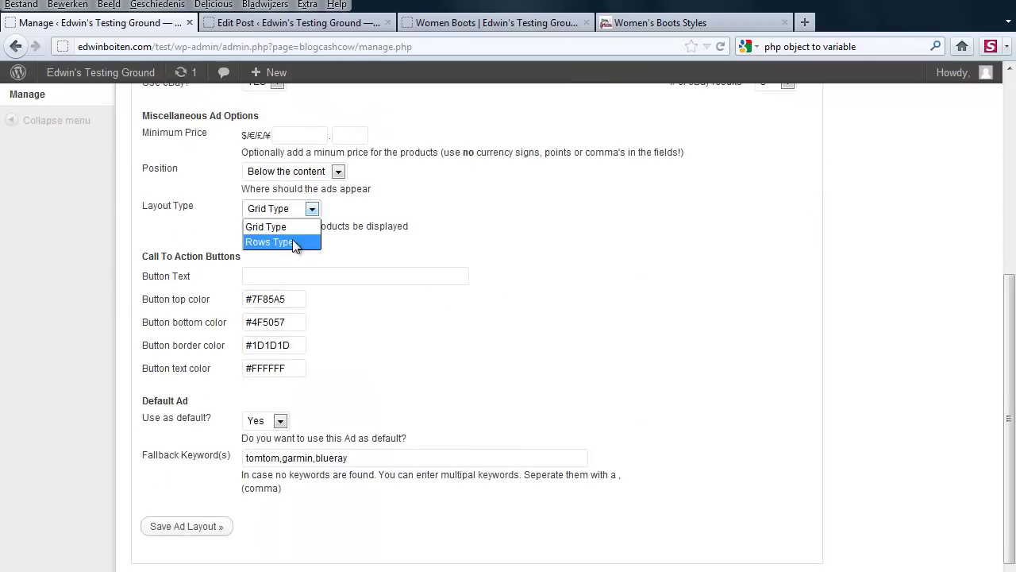
pyautogui.click(292, 239)
pyautogui.scroll(-1, 337, 379)
pyautogui.click(211, 505)
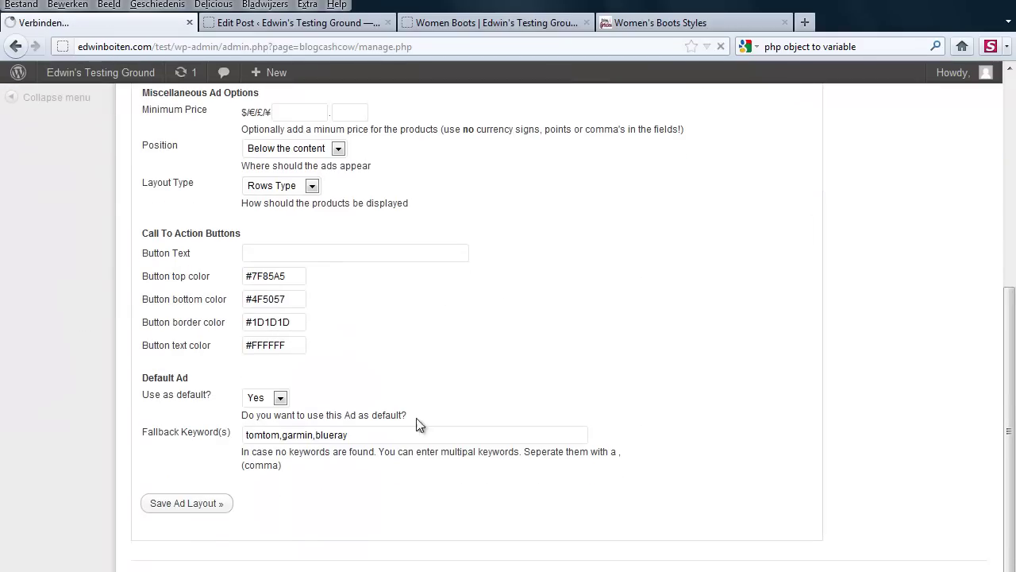
# Reload the published Women Boots post and examine how the product ads are laid out below the article.
pyautogui.click(460, 23)
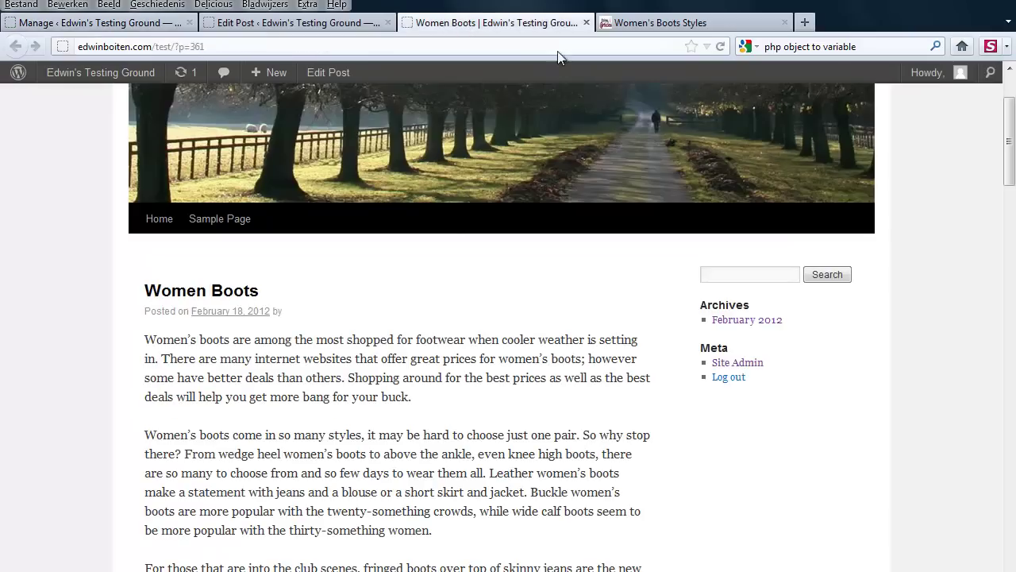
pyautogui.click(721, 48)
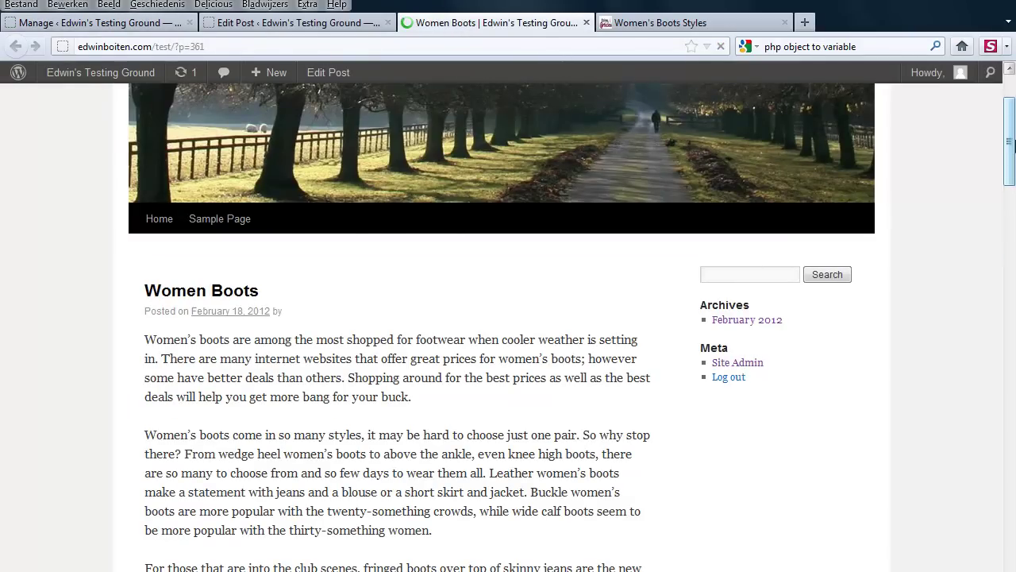
pyautogui.moveTo(1014, 147); pyautogui.dragTo(1005, 389)
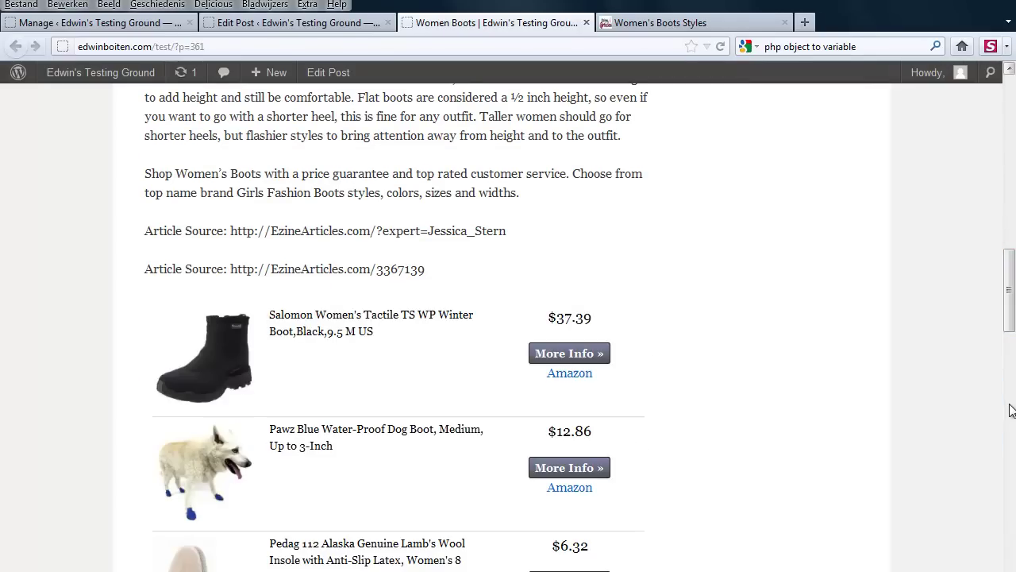
pyautogui.moveTo(1010, 270); pyautogui.dragTo(1012, 121)
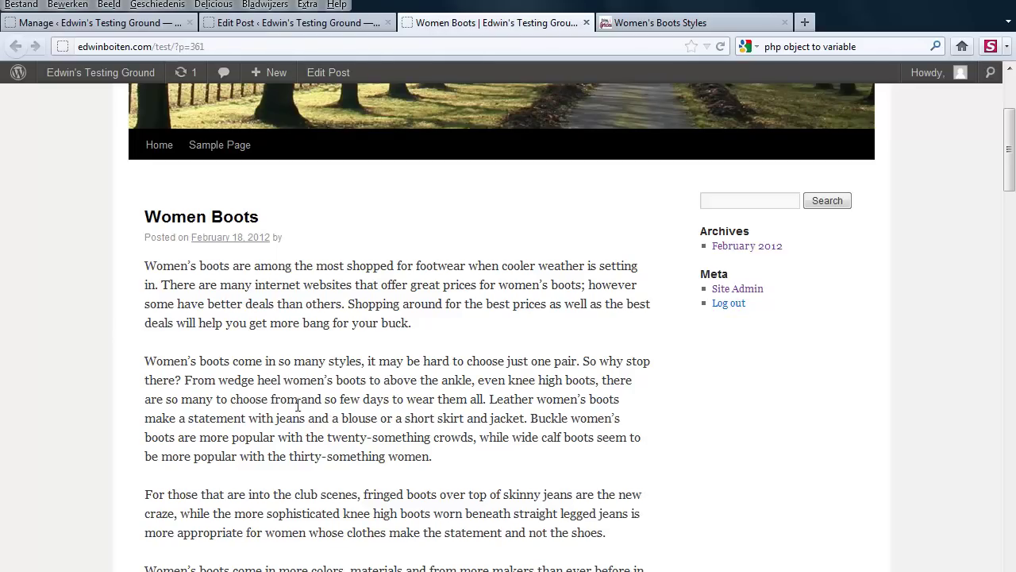
pyautogui.scroll(-10, 328, 398)
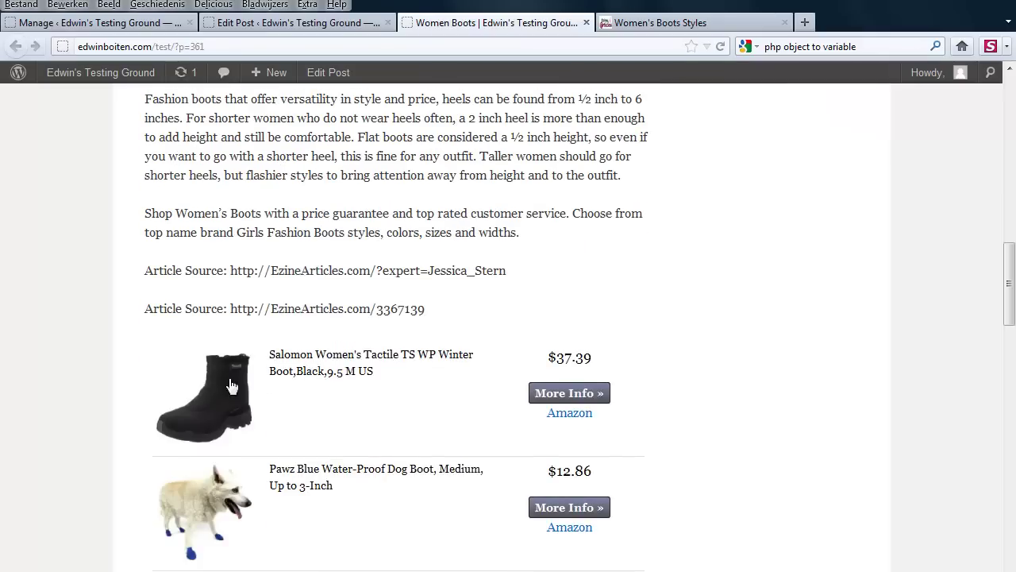
pyautogui.moveTo(1009, 283); pyautogui.dragTo(1010, 319)
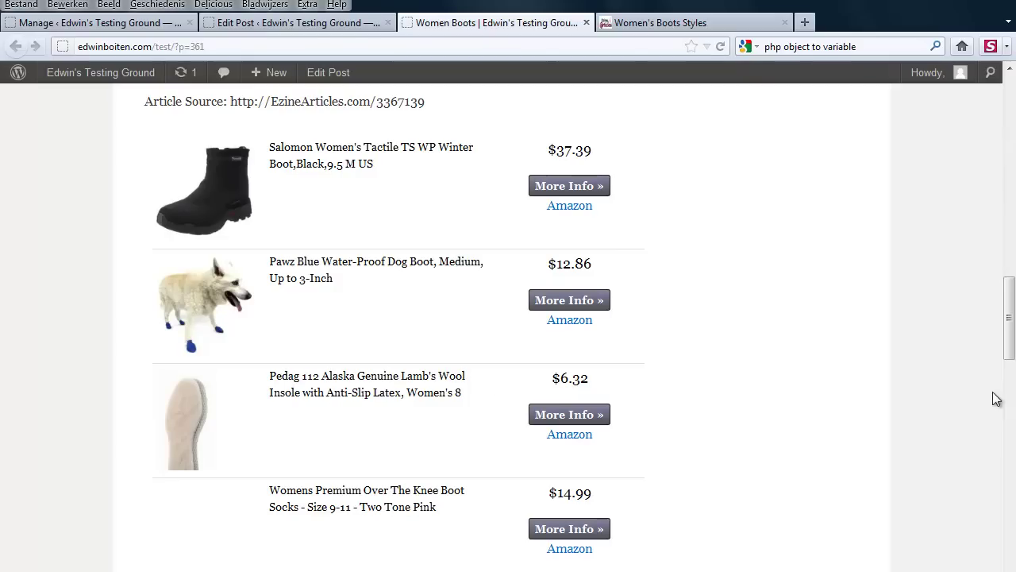
pyautogui.scroll(1, 1012, 315)
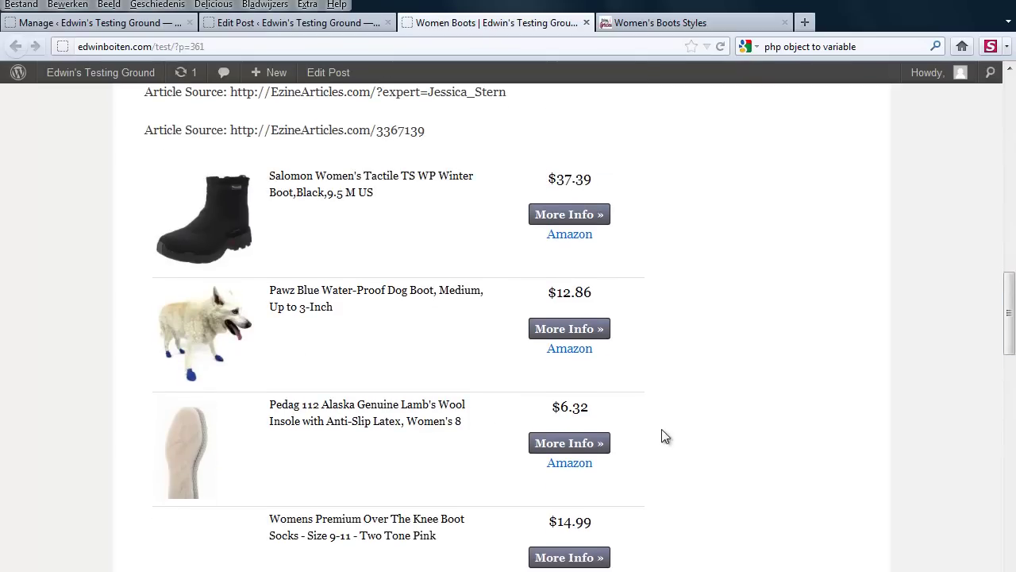
pyautogui.moveTo(1013, 275); pyautogui.dragTo(1007, 113)
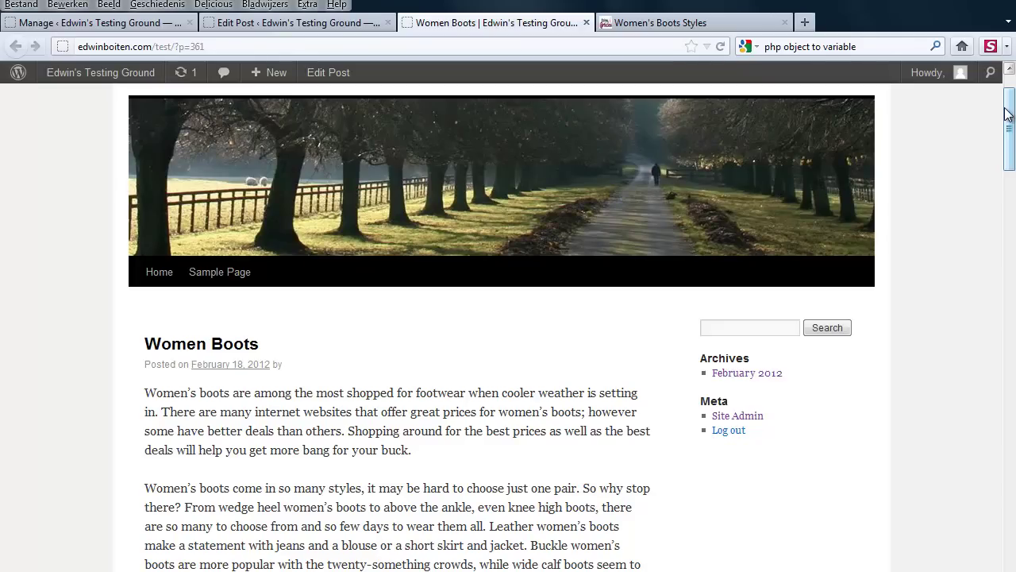
pyautogui.moveTo(1006, 113); pyautogui.dragTo(1012, 257)
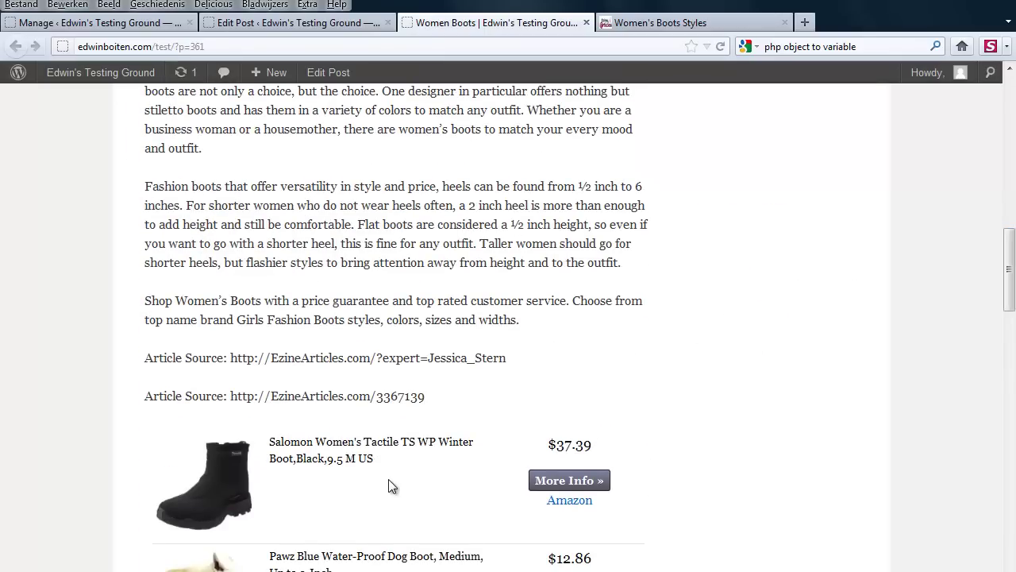